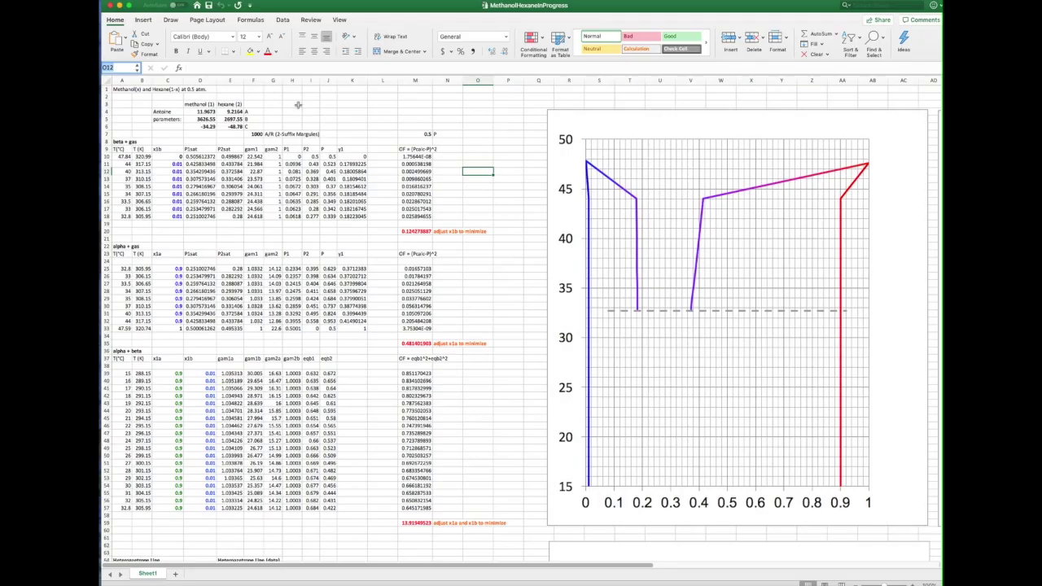
Point out the sheet title, the Antoine constants, the Margules A/R of 1000 and the 0.5 atm pressure
left_click(119, 90)
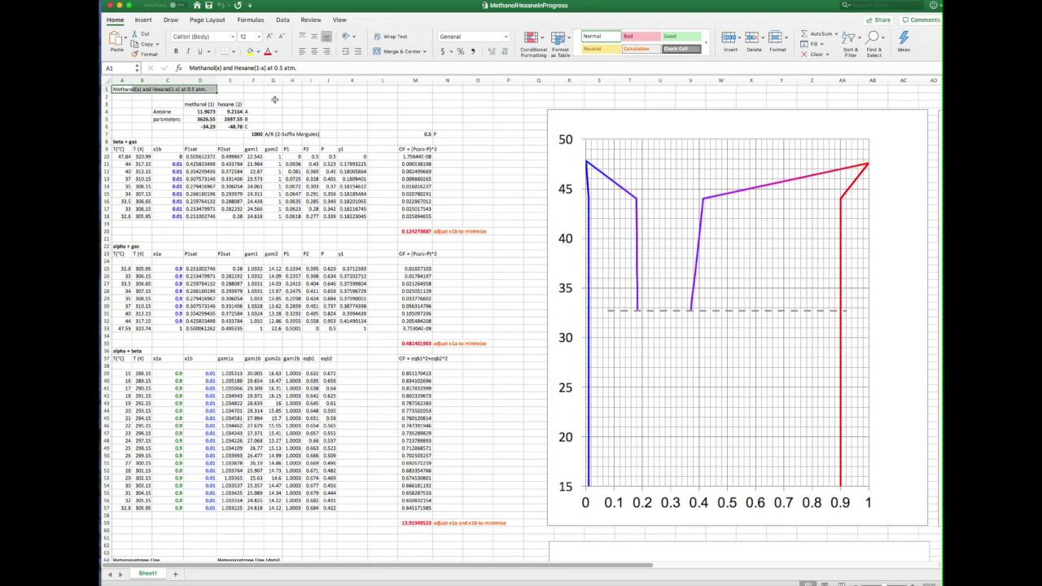
left_click(274, 99)
left_click(166, 112)
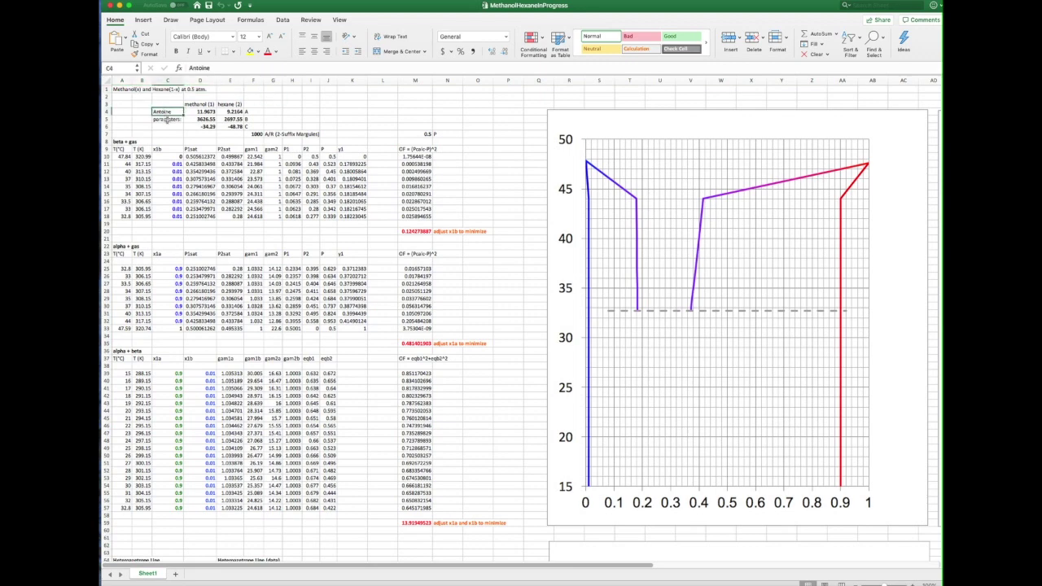
left_click(166, 120)
left_click_drag(195, 111, 234, 126)
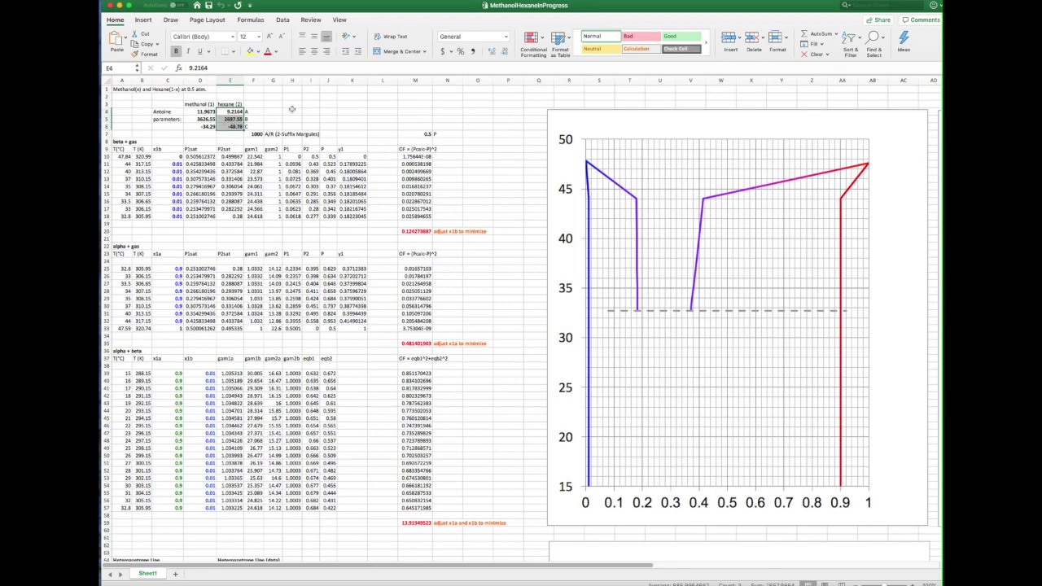
left_click(292, 110)
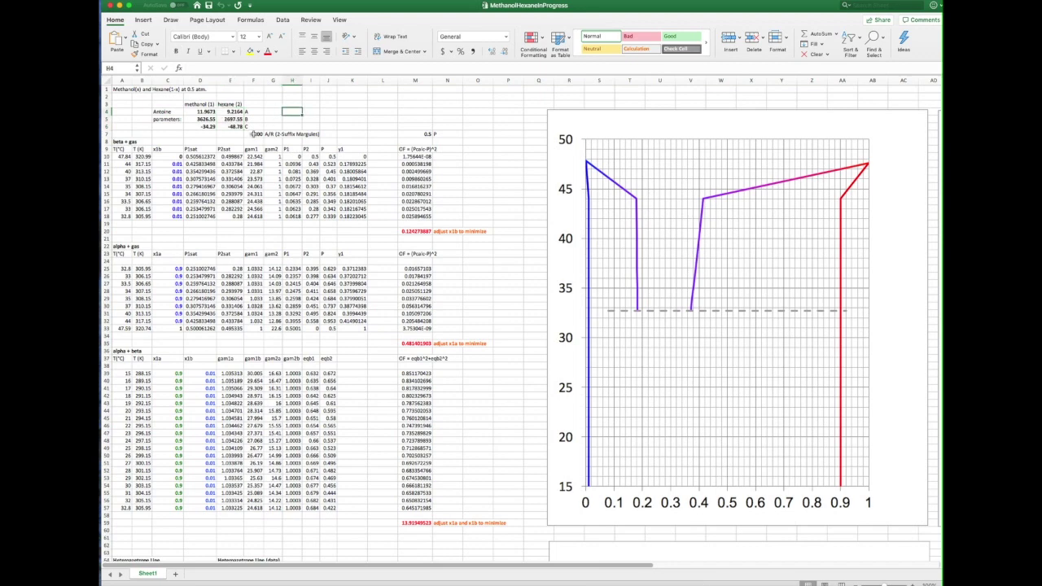
left_click_drag(253, 135, 312, 134)
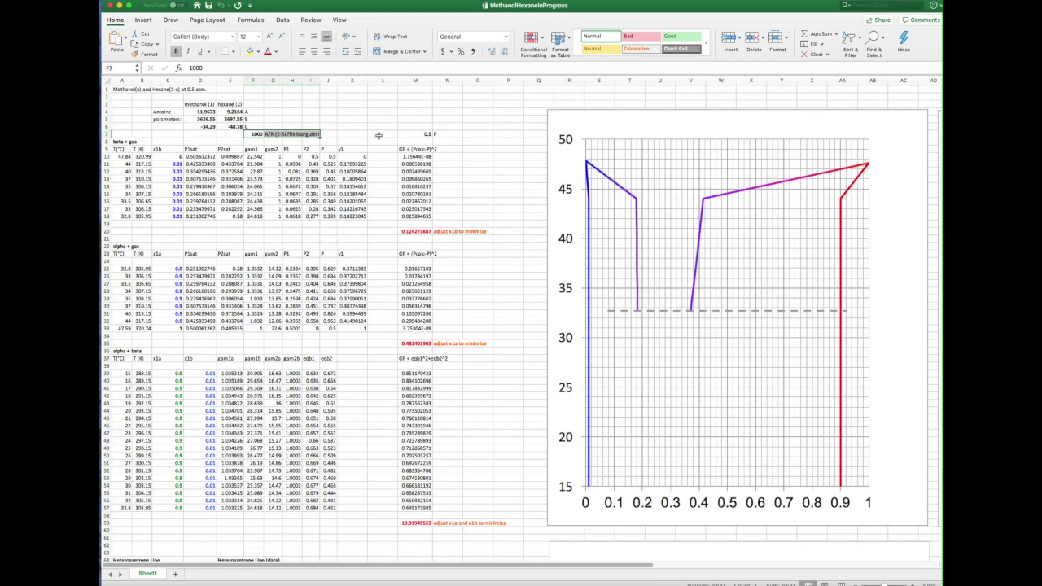
left_click_drag(417, 135, 453, 134)
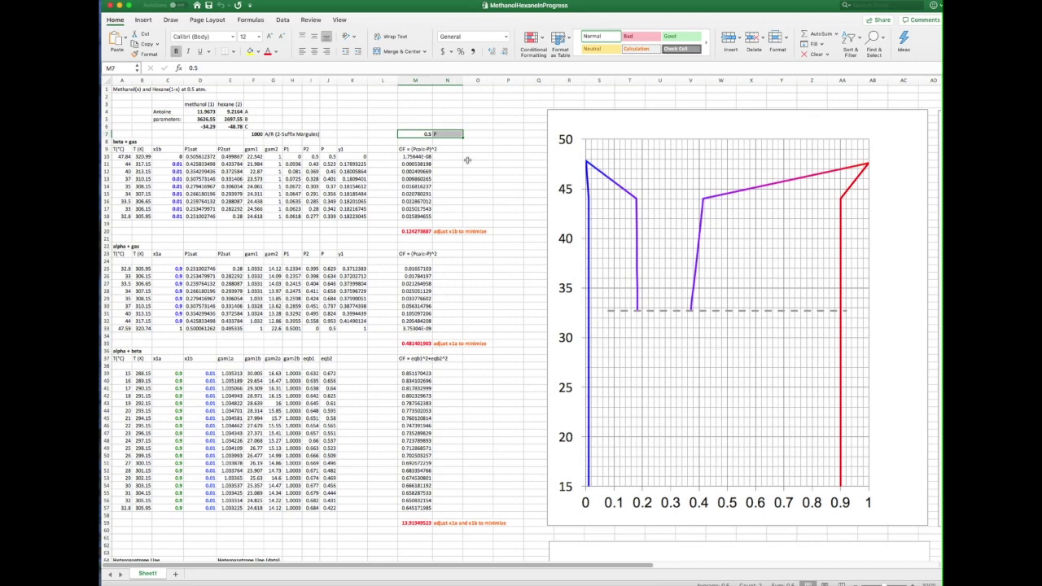
Review the alpha + beta table's temperatures, x1a/x1b guesses, gamma and eqb columns, plus the dashed three-phase line
left_click_drag(117, 349, 142, 509)
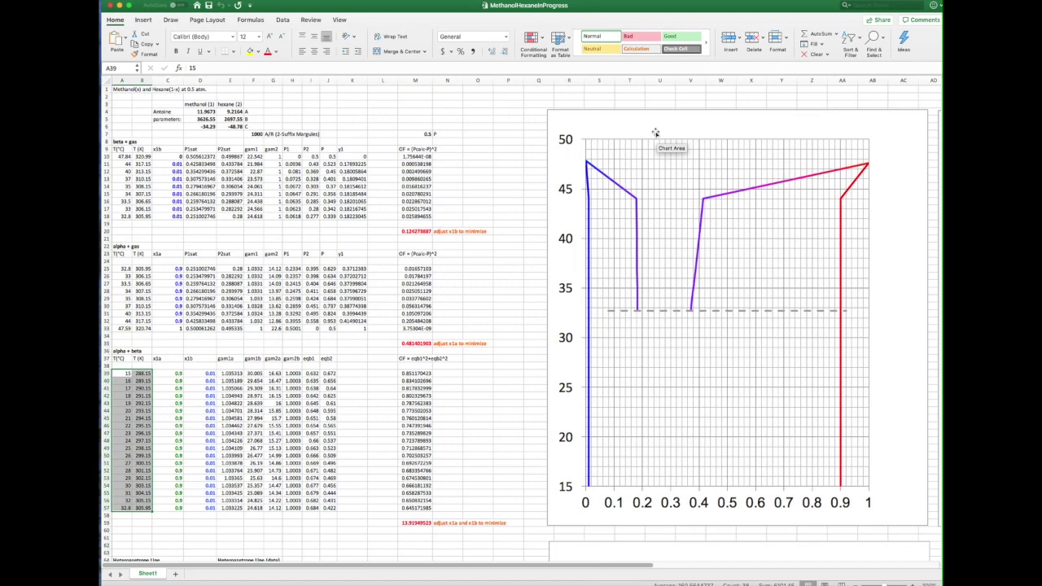
left_click(616, 314)
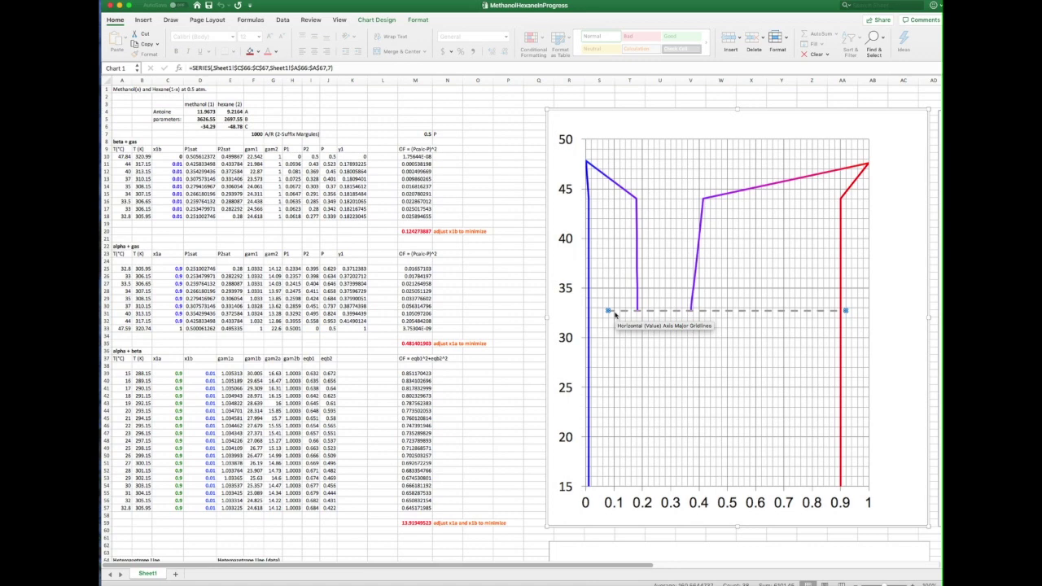
left_click(200, 537)
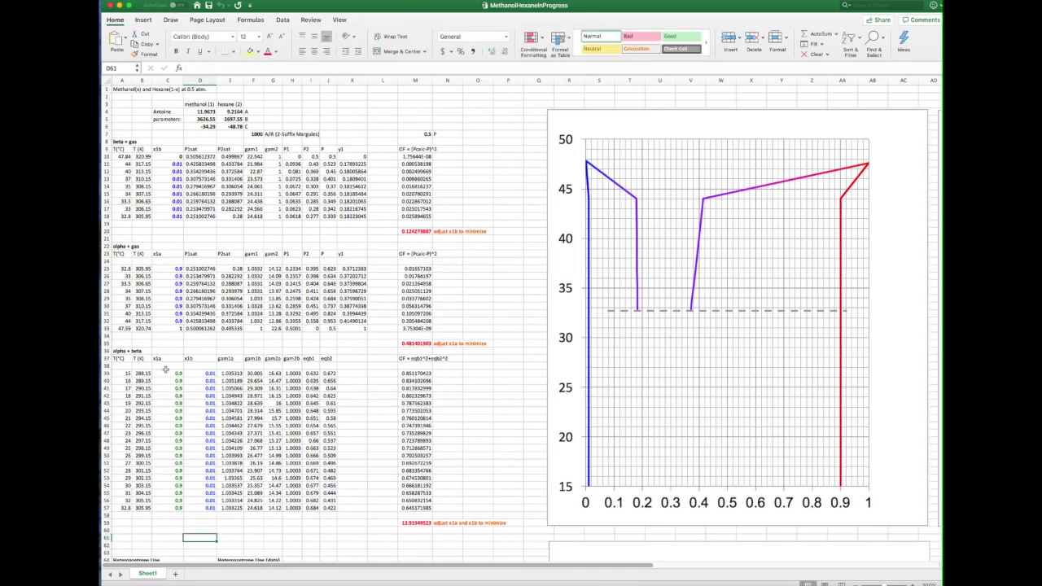
left_click_drag(165, 373, 206, 505)
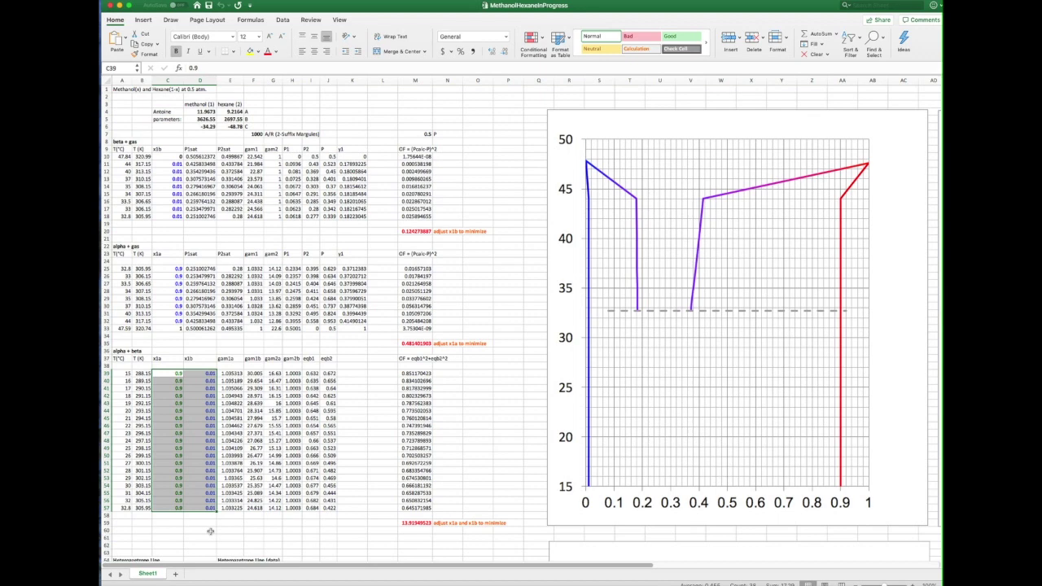
left_click_drag(230, 373, 247, 510)
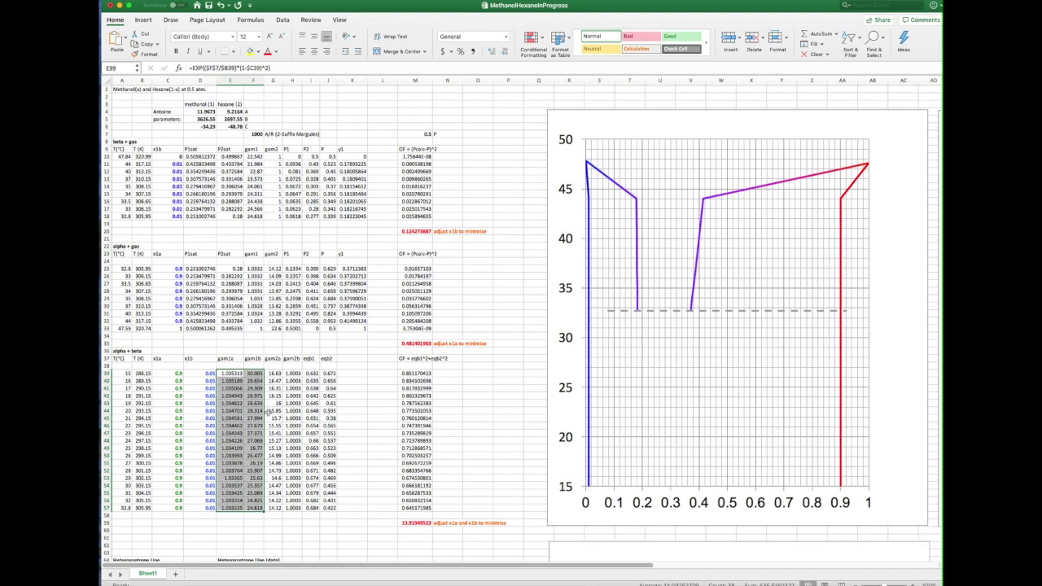
left_click_drag(274, 373, 293, 508)
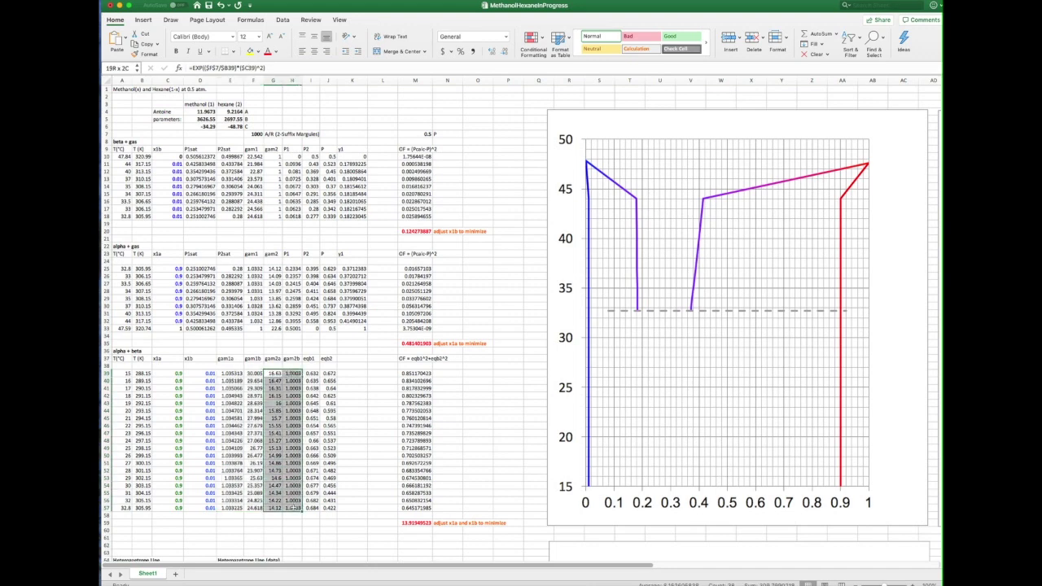
left_click_drag(311, 372, 328, 508)
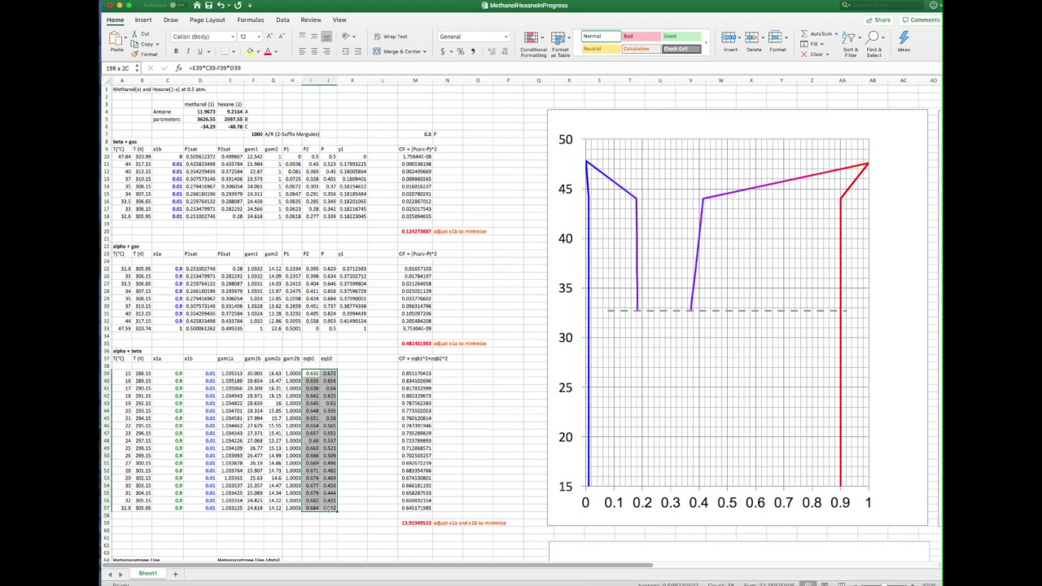
Show the M39 squared-error formula, the M39:M57 error column and its M59 total, then bring up Solver
left_click(371, 472)
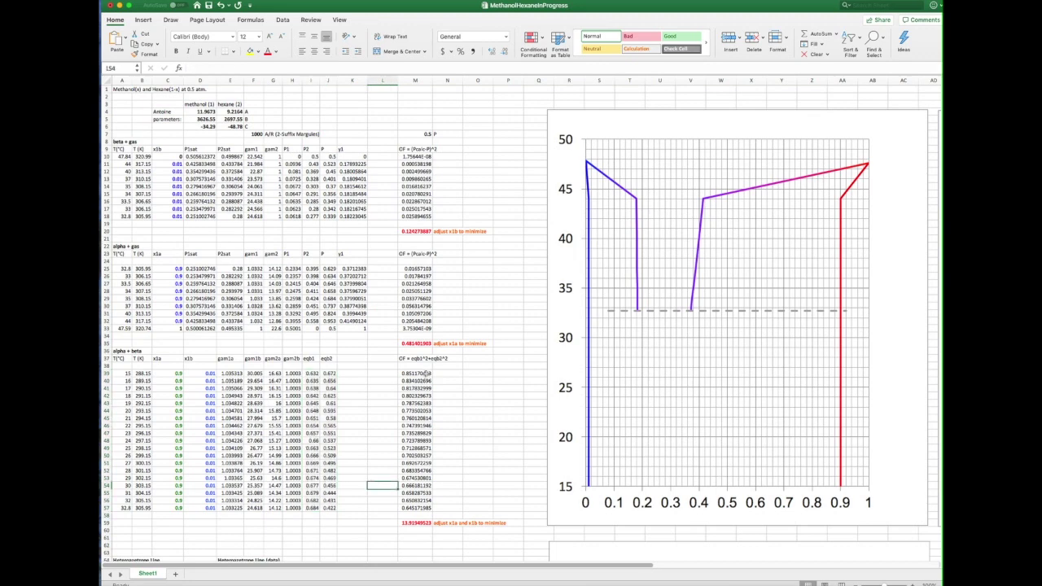
double_click(419, 373)
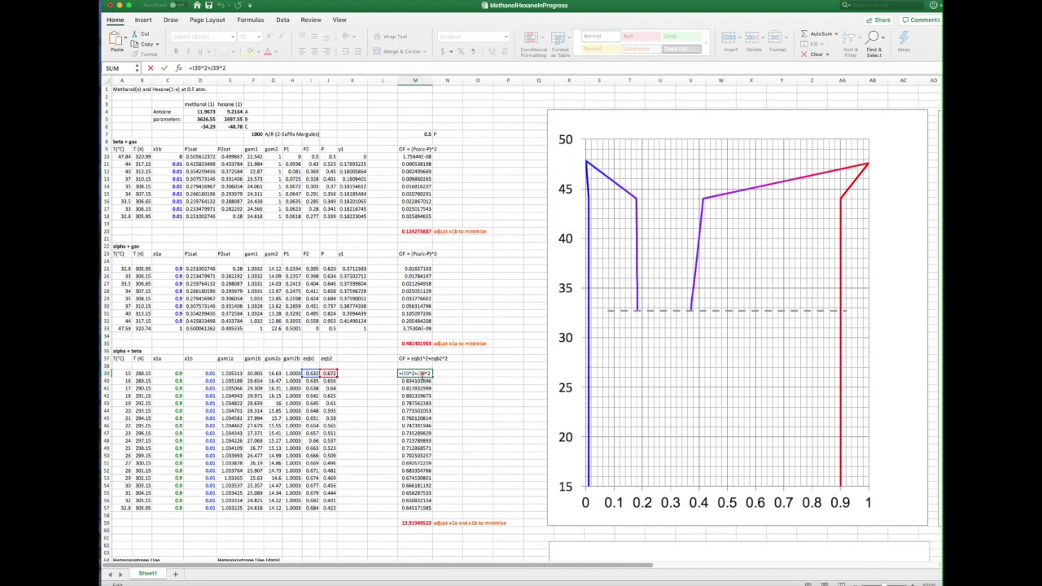
left_click_drag(415, 373, 415, 507)
left_click(414, 523)
key("super+b")
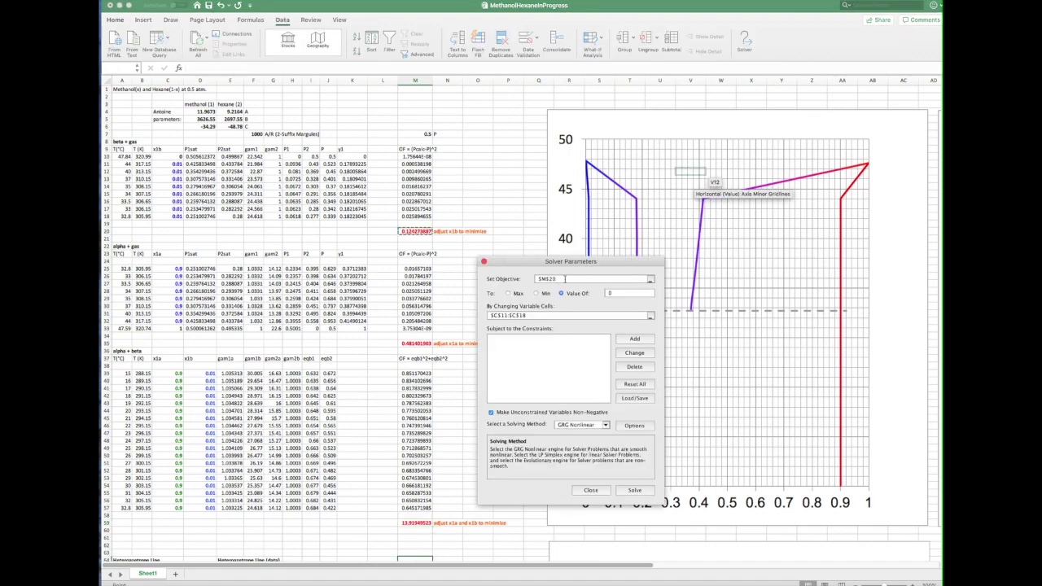
Solve with objective $M$59 = 0 varying $C$39:$D$57, keep the solution, then solve again
left_click(412, 524)
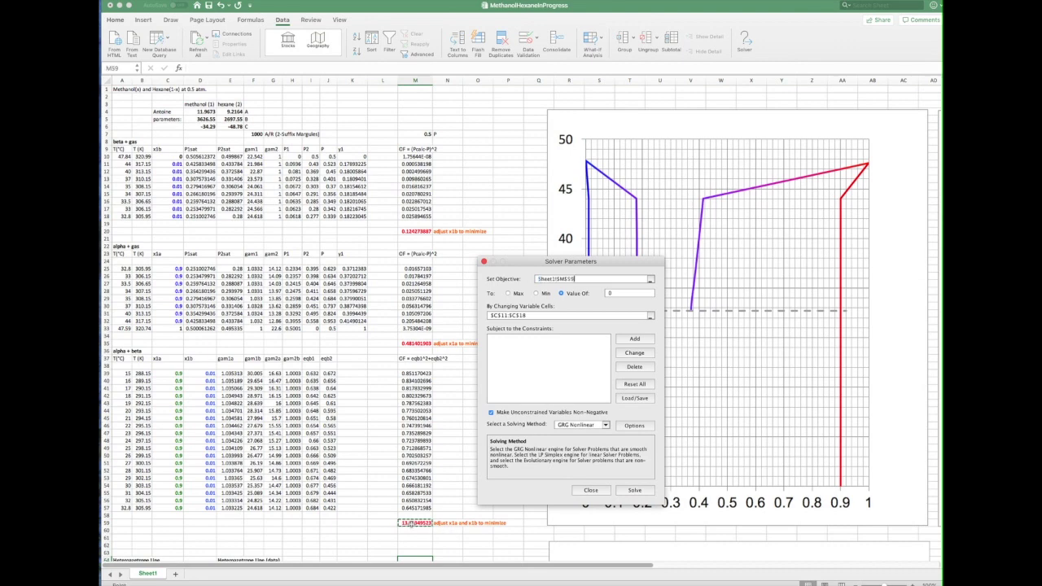
triple_click(537, 317)
left_click(172, 374)
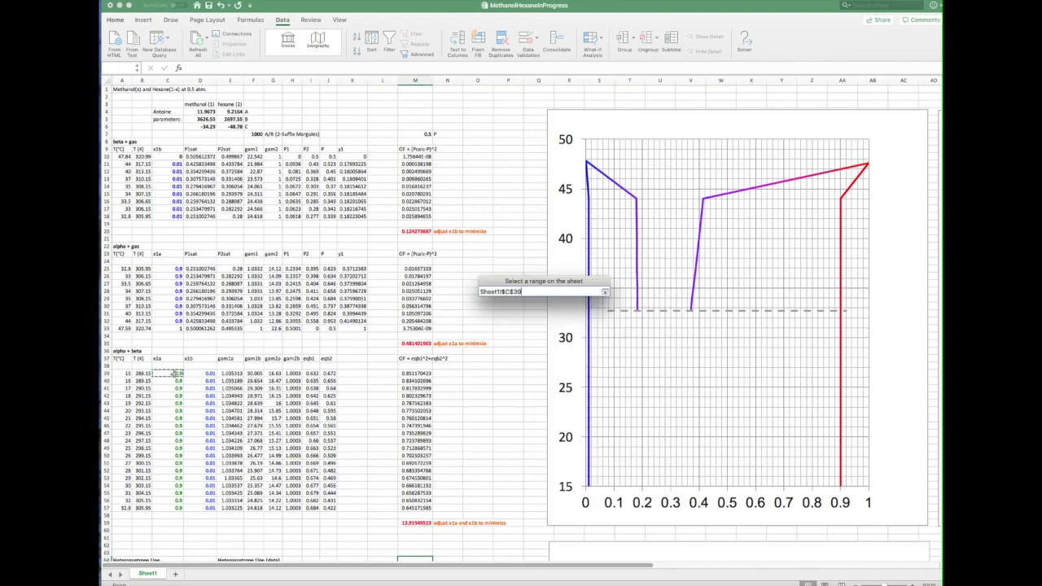
left_click_drag(175, 374, 201, 508)
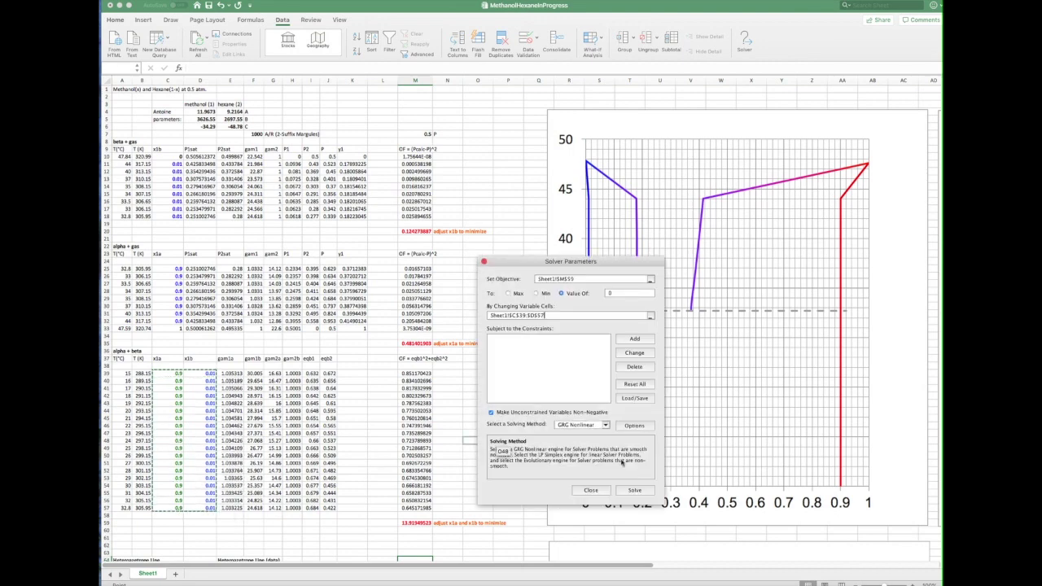
left_click(632, 489)
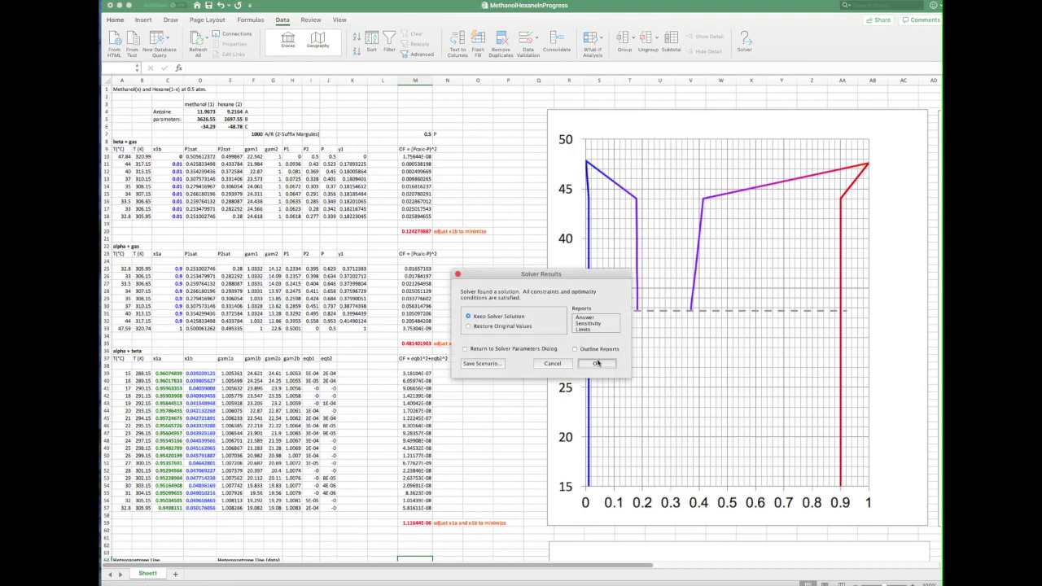
left_click(598, 364)
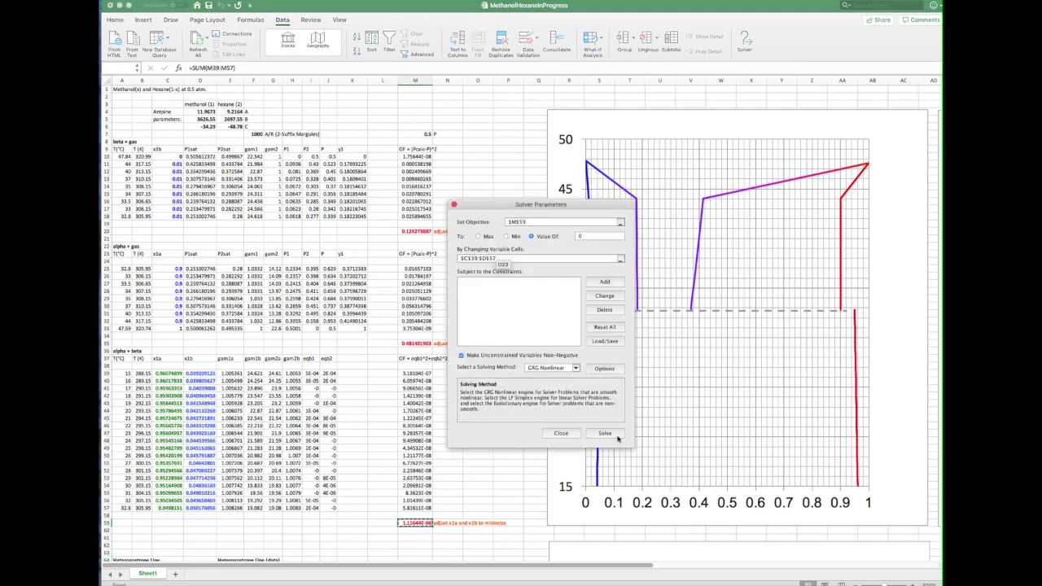
left_click(606, 433)
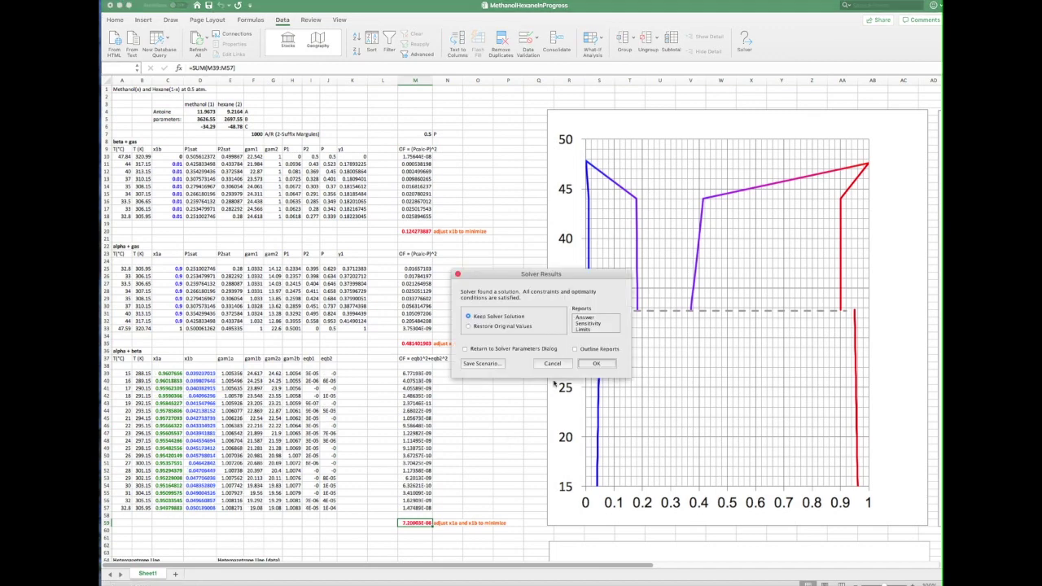
Keep the refined solution, then highlight the beta + gas temperatures and x1b values in C10:C18
left_click(589, 364)
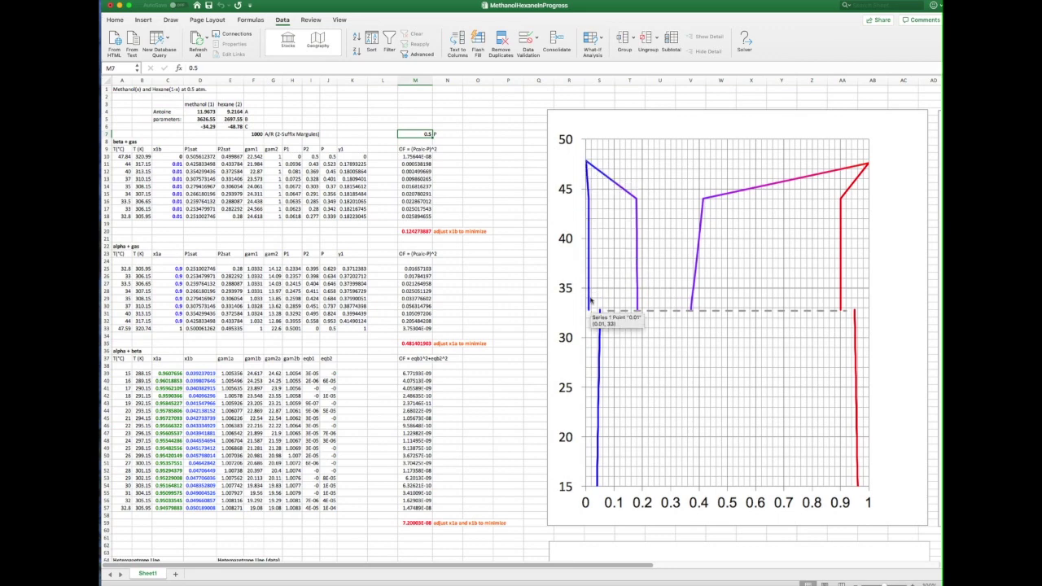
left_click_drag(122, 156, 141, 219)
left_click_drag(167, 157, 168, 215)
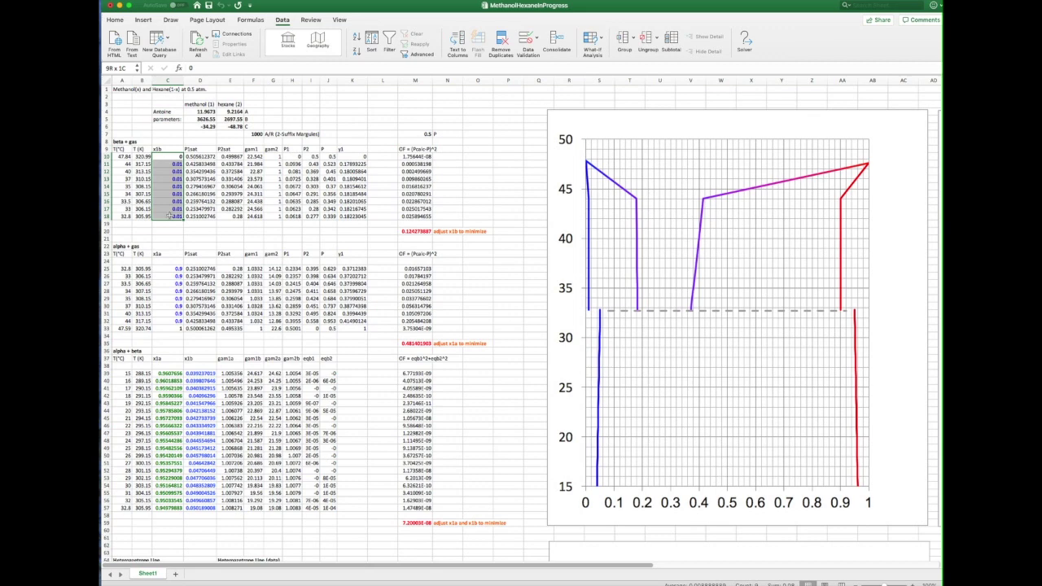
Walk through the beta + gas Antoine constants, gam1/gam2, partial pressures and the J10 total pressure
left_click_drag(200, 111, 241, 218)
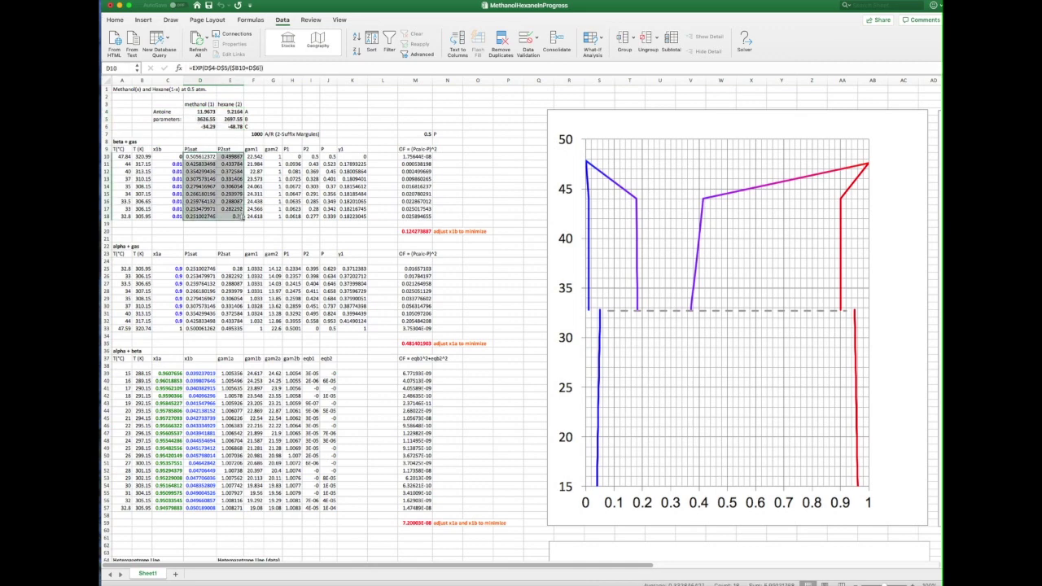
left_click_drag(253, 156, 273, 216)
left_click_drag(293, 156, 310, 219)
left_click(328, 156)
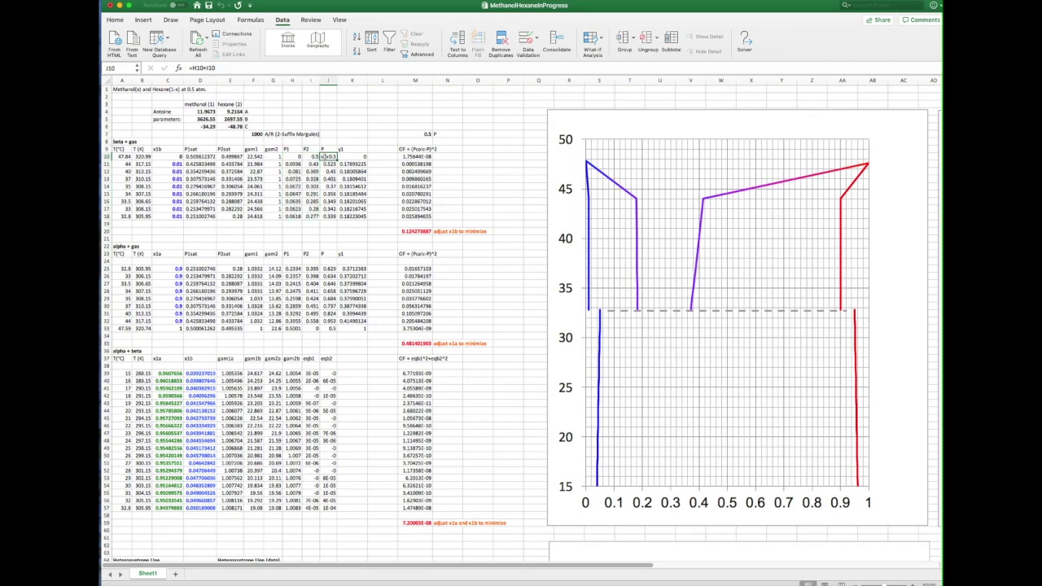
left_click_drag(328, 156, 328, 217)
Enter the y1 formula =H10/J10 in K10
left_click(352, 156)
type("=H10/J10")
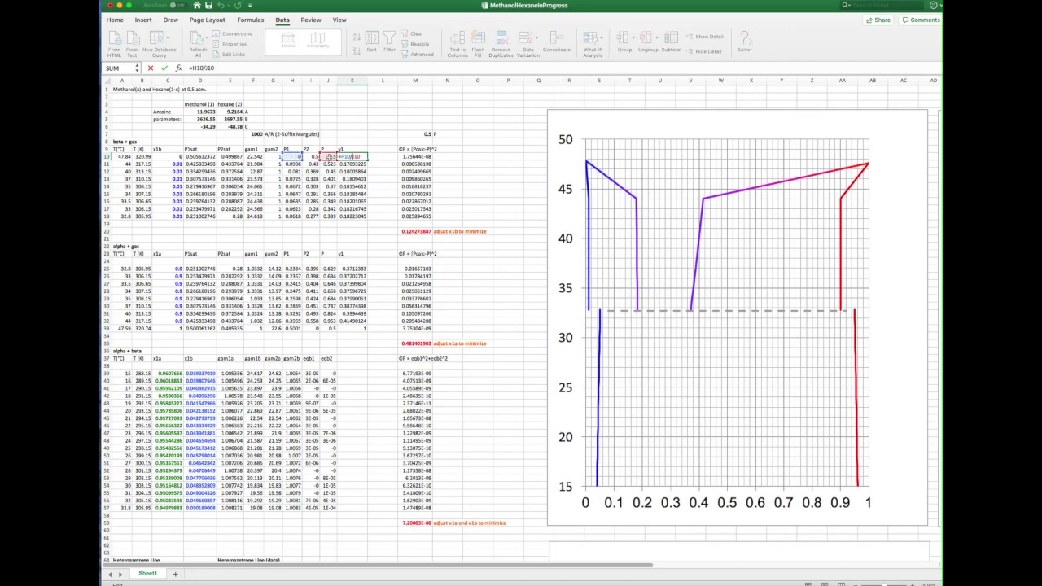
key("Return")
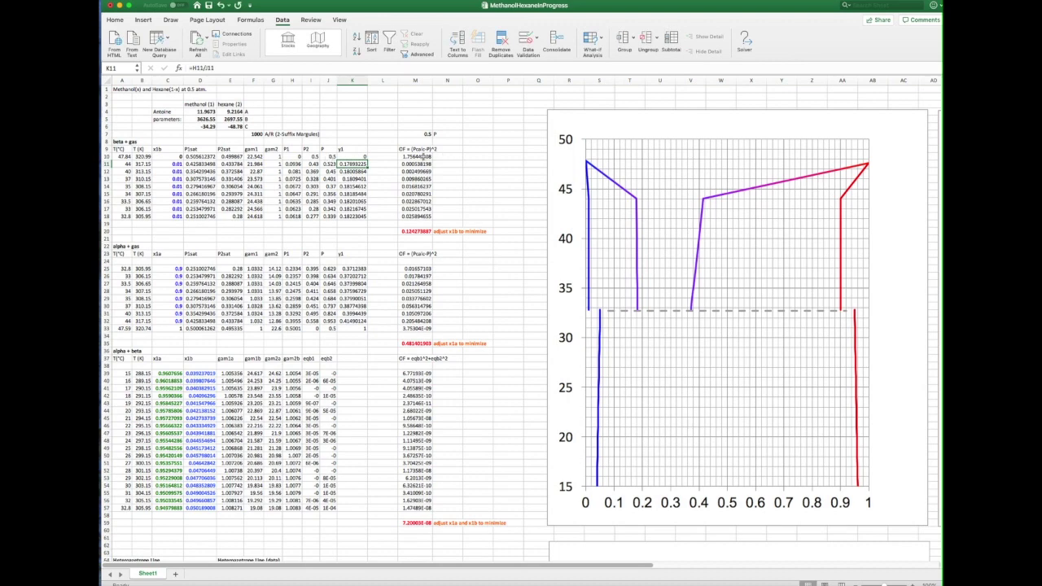
Fill the squared pressure error =(J10-M$7)^2 down M10:M18 and check its M20 sum of 0.124273687
left_click(421, 150)
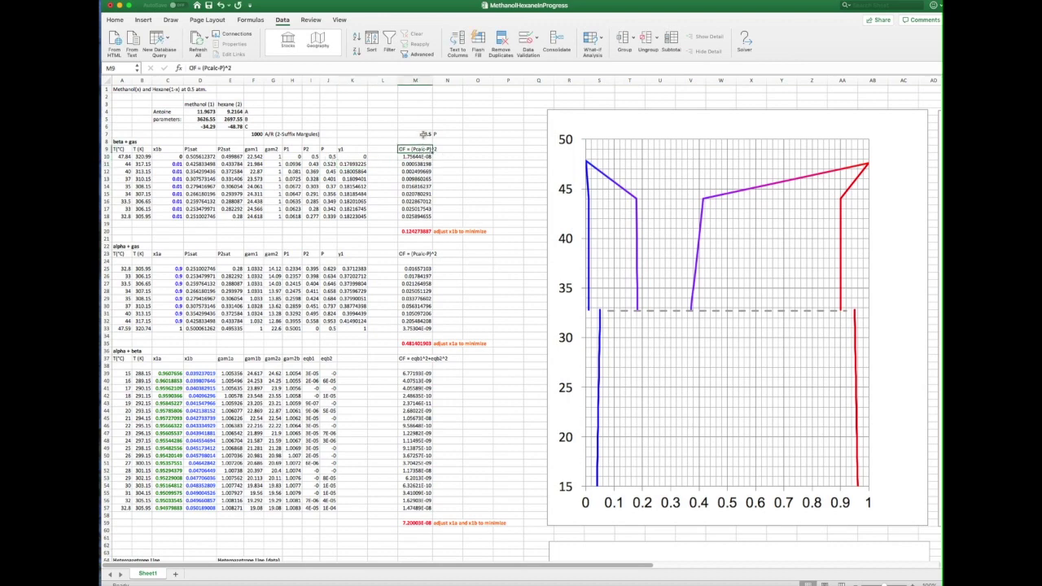
double_click(416, 155)
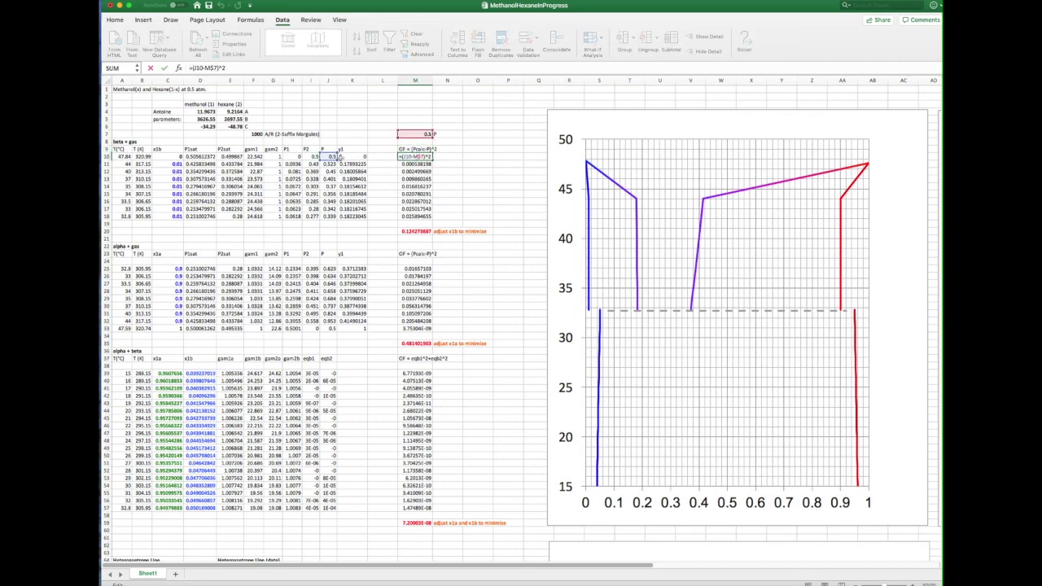
key("Return")
left_click(417, 156)
left_click_drag(433, 160, 438, 227)
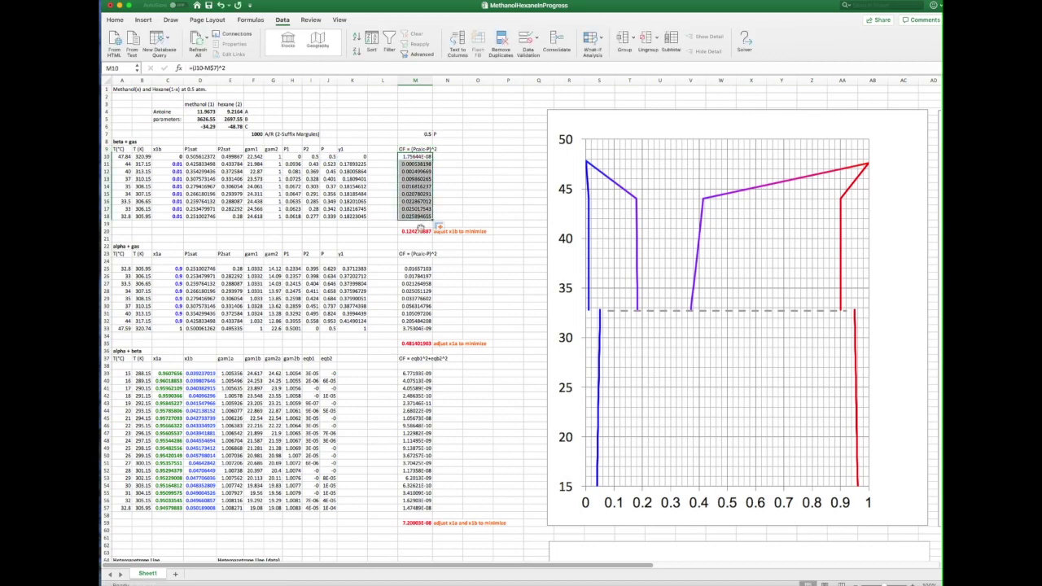
left_click(419, 231)
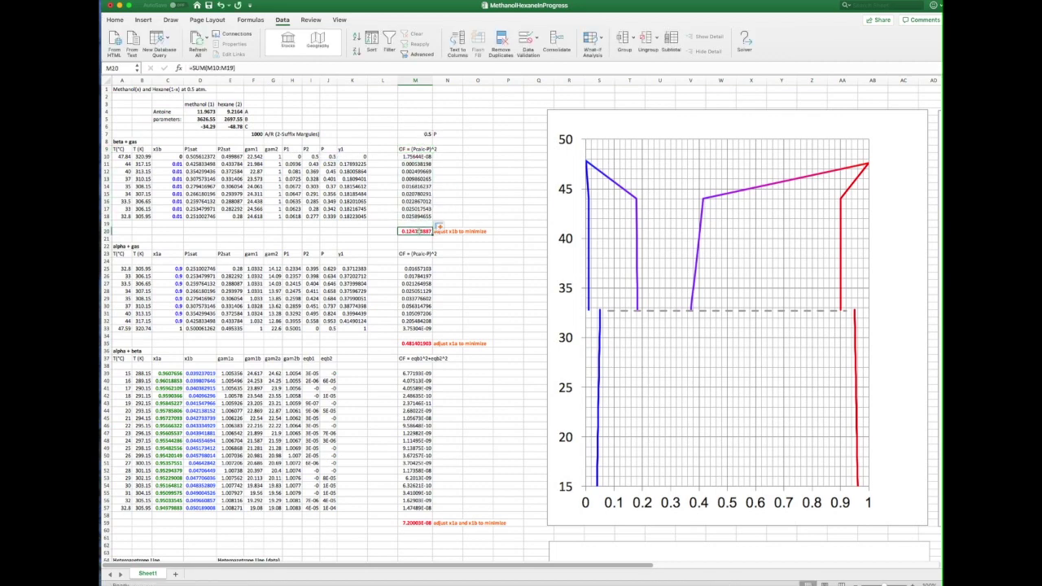
Run Solver with objective $M$20 = 0 varying x1b cells $C$11:$C$18, and keep the solution
left_click(122, 6)
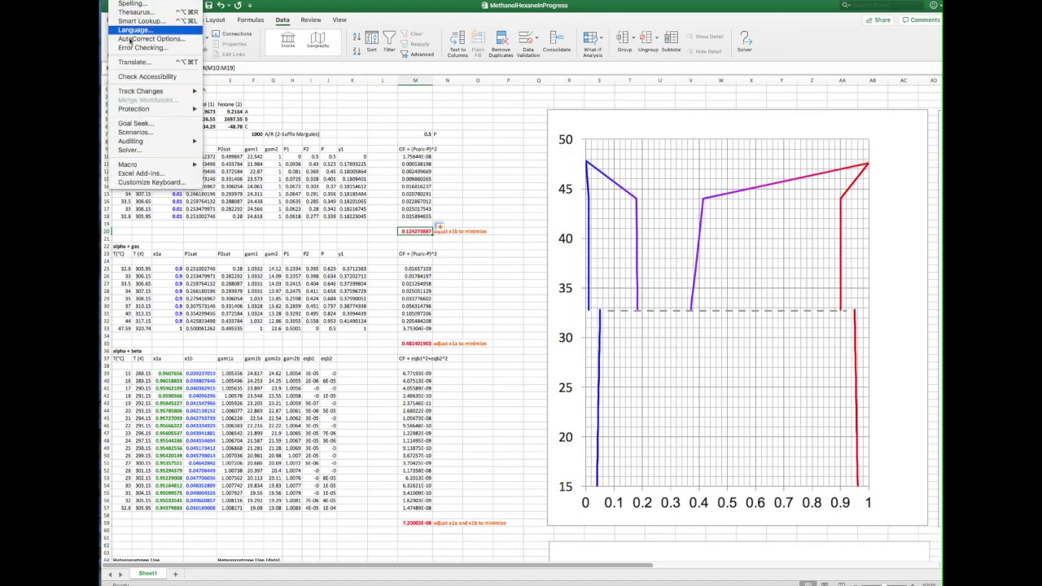
left_click(140, 146)
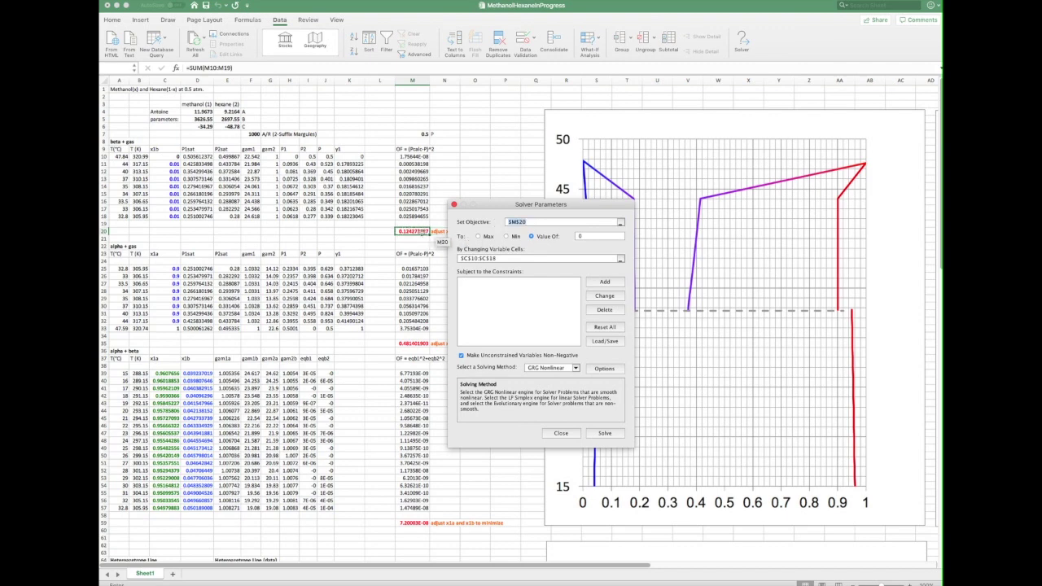
left_click(421, 234)
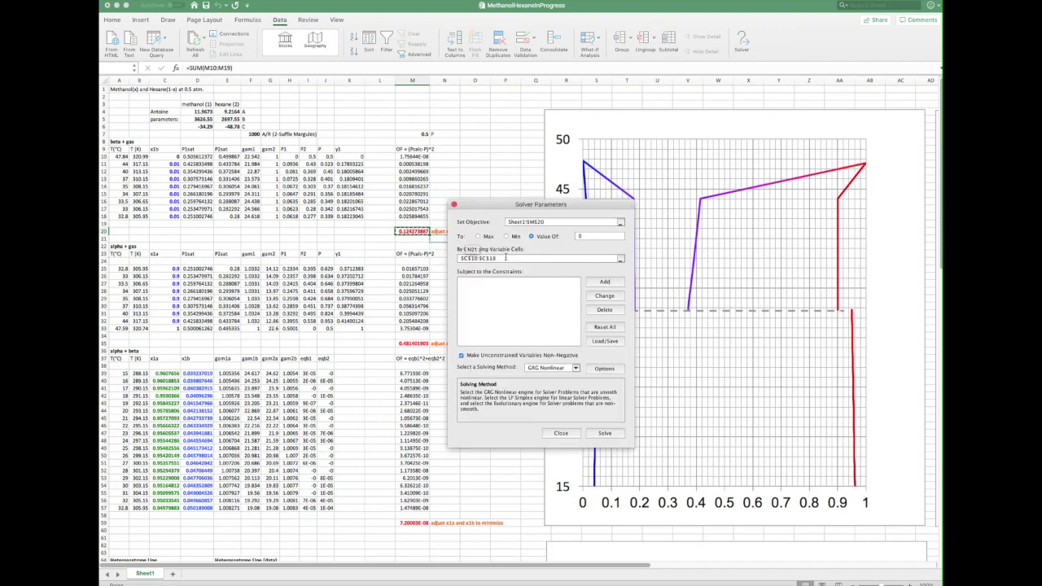
left_click(518, 259)
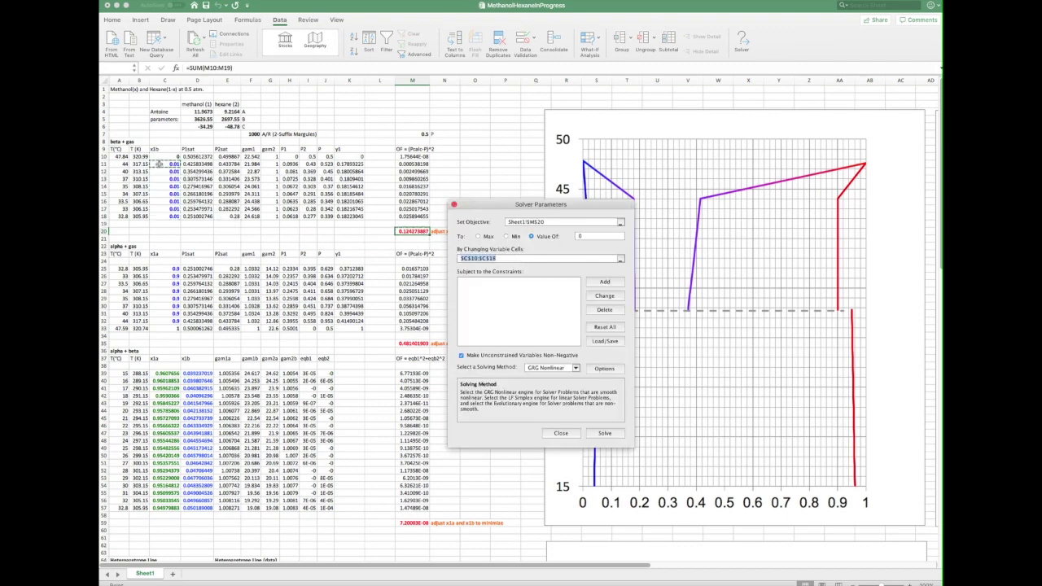
left_click_drag(167, 163, 164, 218)
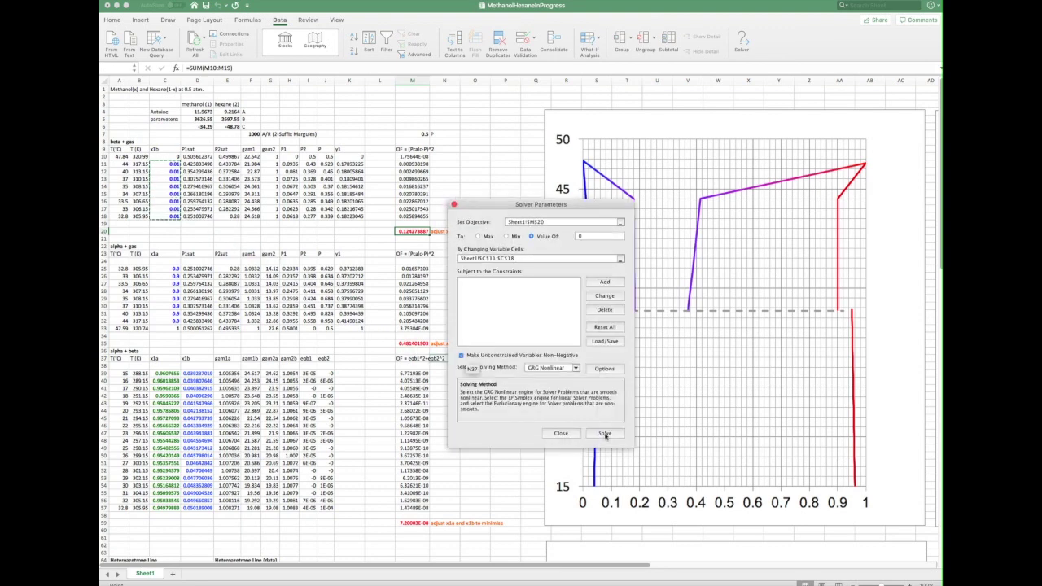
left_click(605, 433)
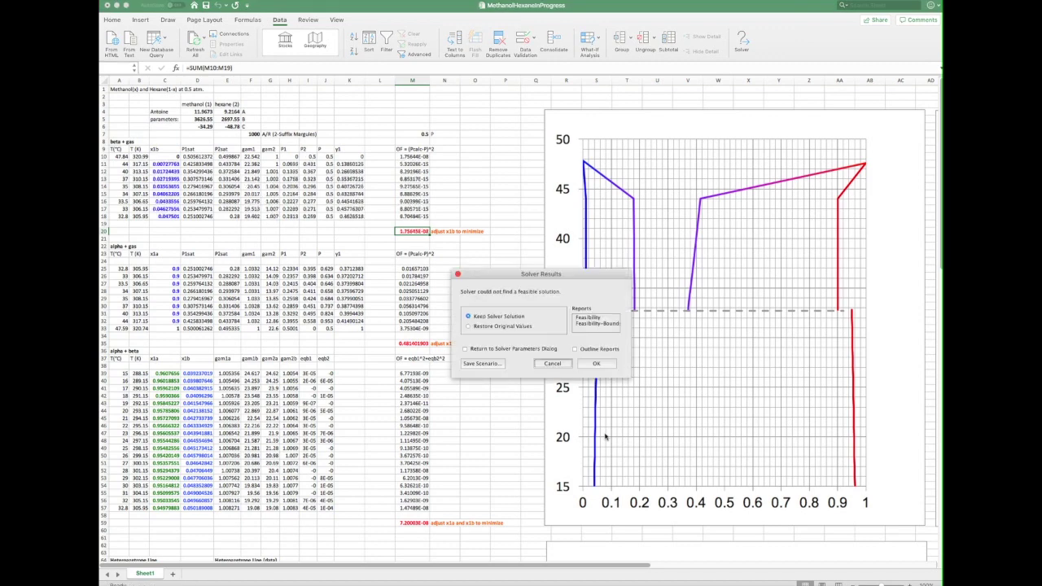
left_click(599, 362)
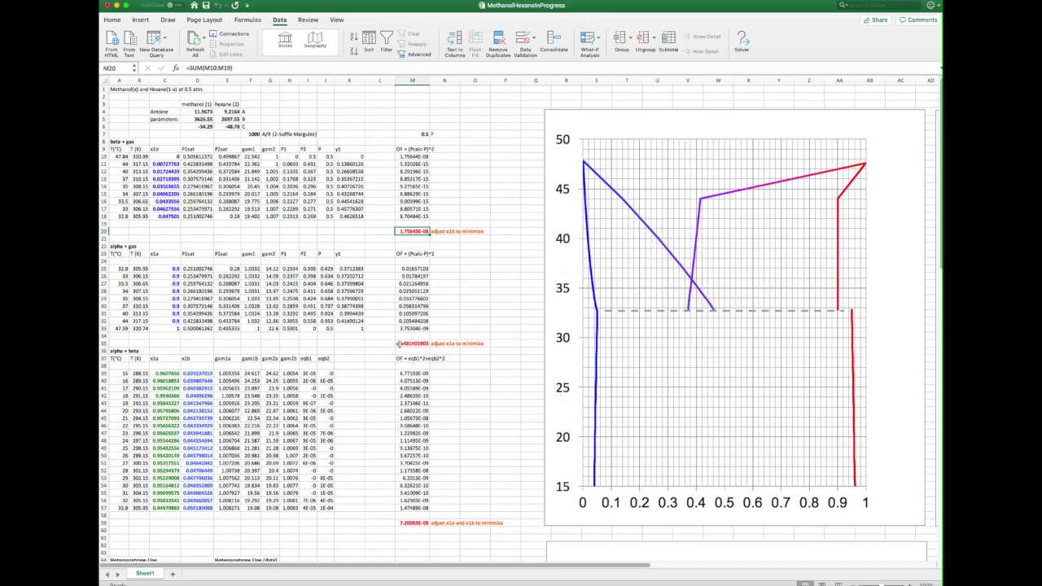
Run Solver minimising $M$35 by varying x1a cells $C$25:$C$32, and keep the solution
left_click(404, 343)
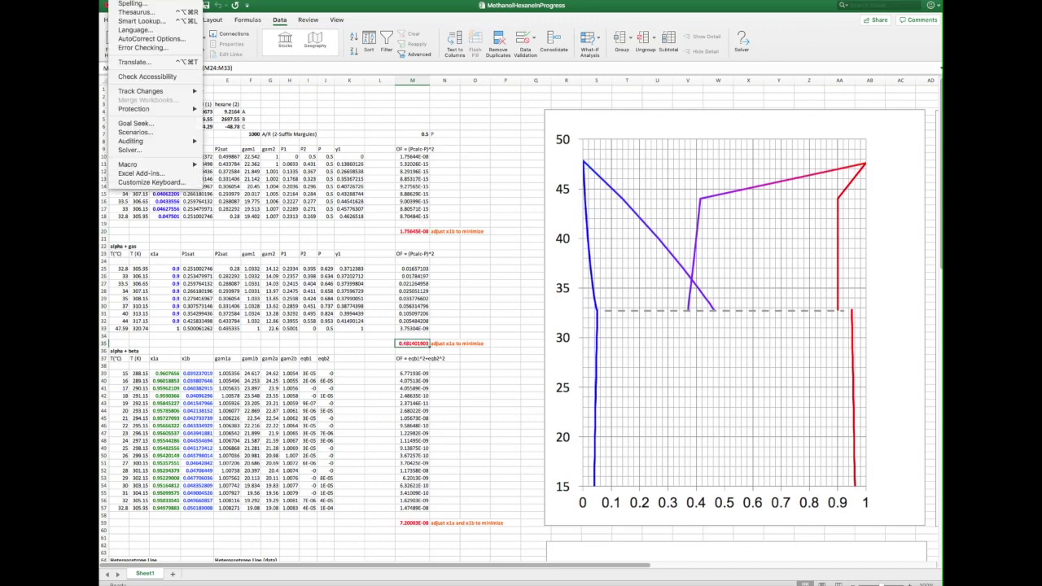
left_click(133, 153)
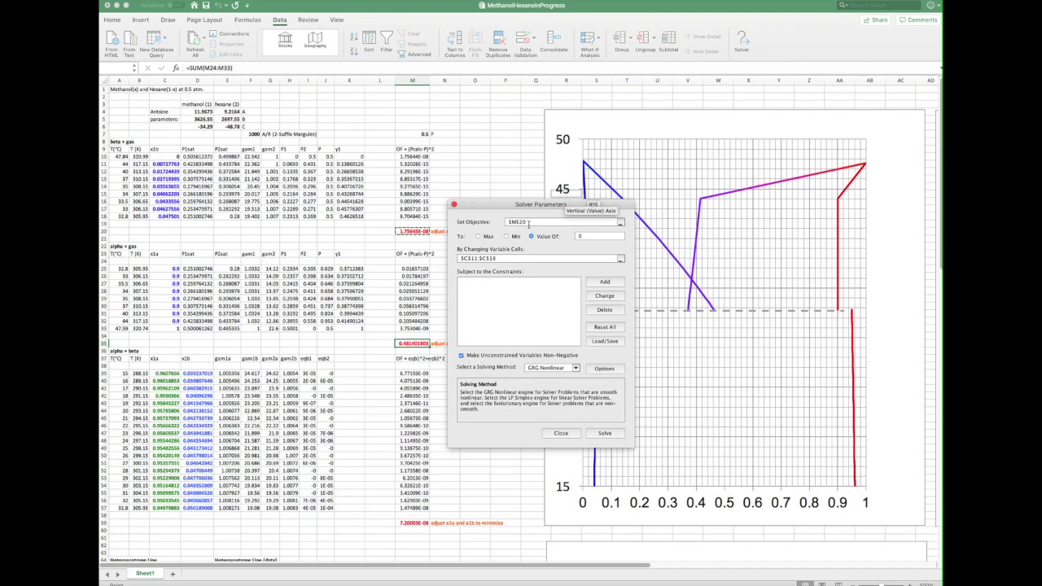
left_click(502, 223)
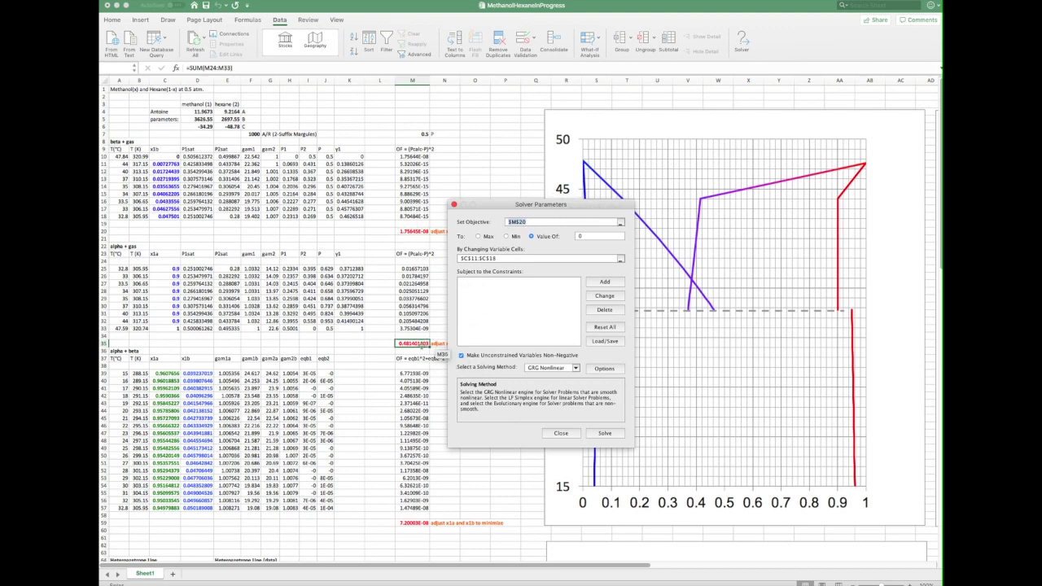
left_click(412, 343)
left_click(476, 258)
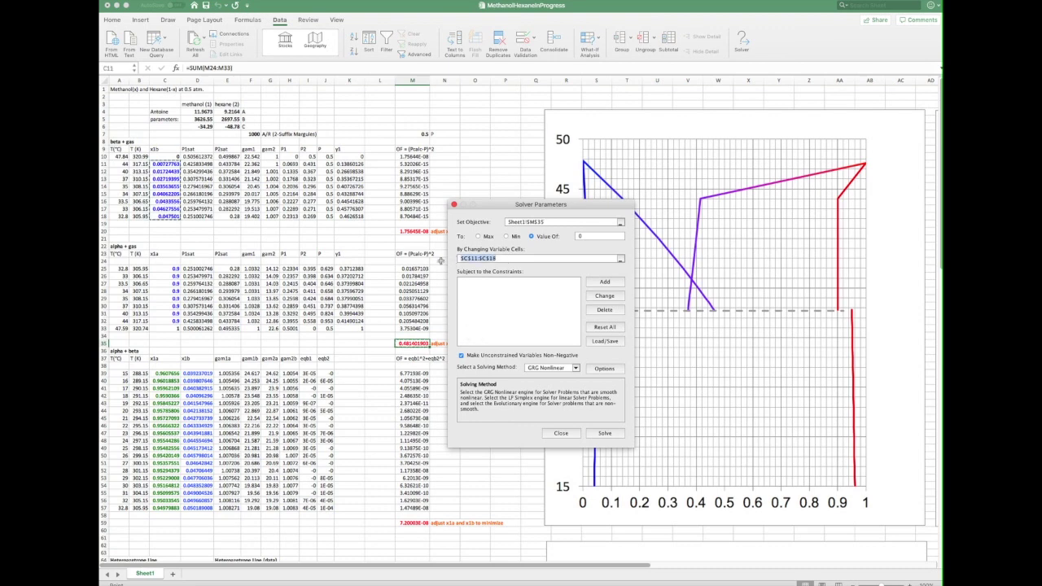
left_click_drag(169, 269, 163, 324)
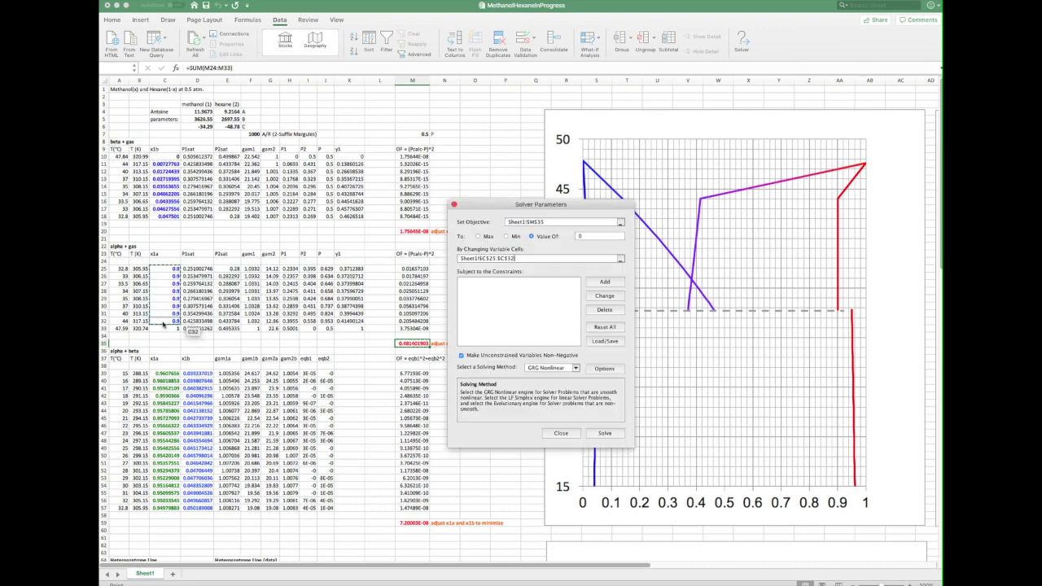
left_click(605, 432)
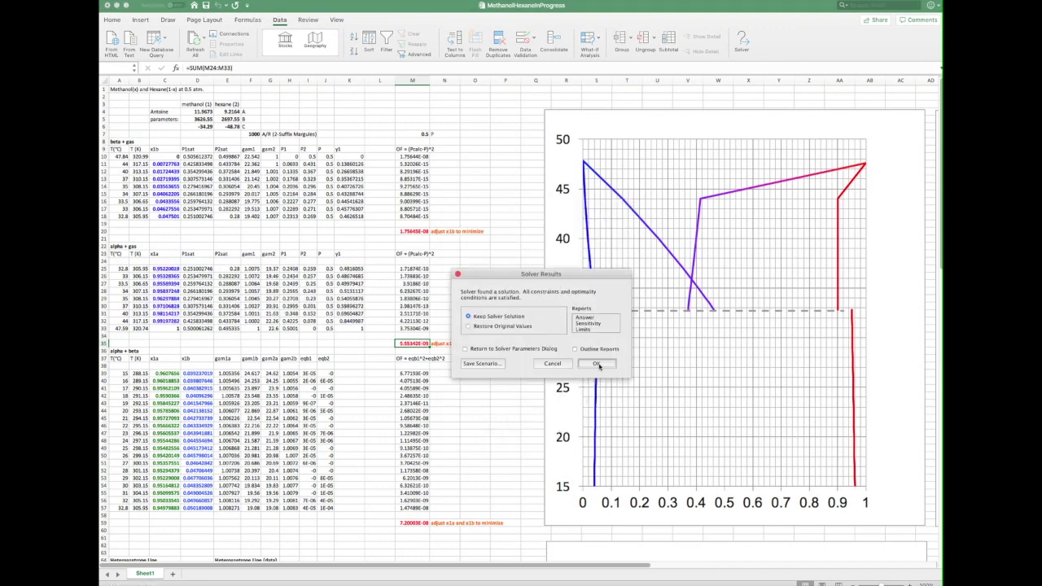
left_click(597, 364)
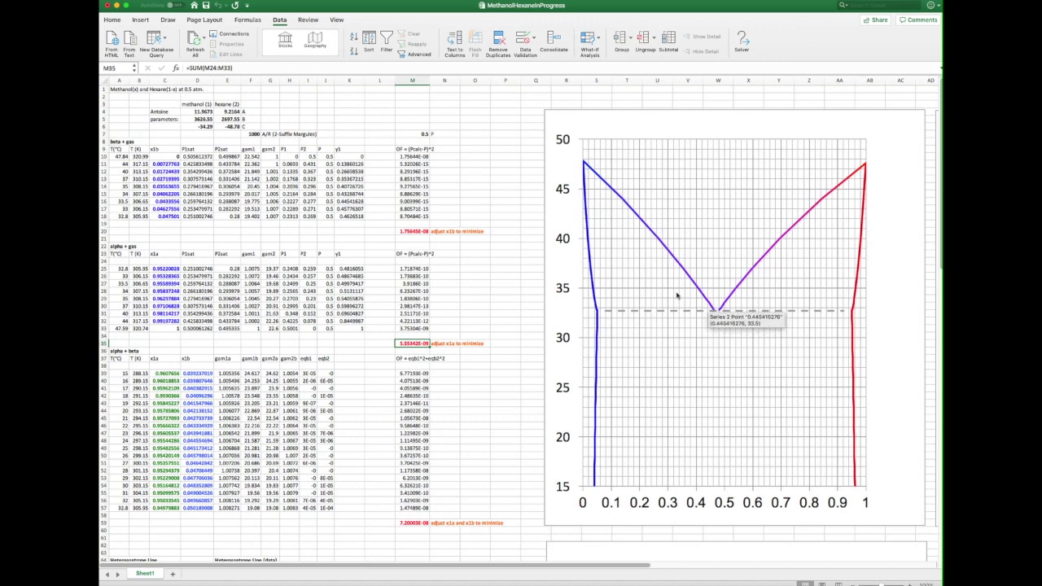
Change the Margules A/R value in F7 to 900
left_click(244, 134)
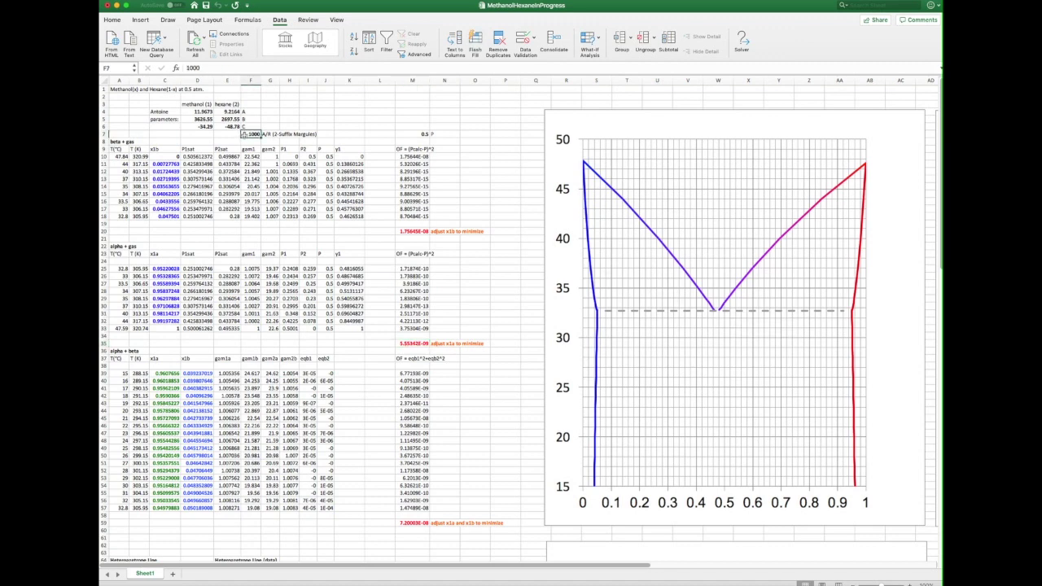
type("900")
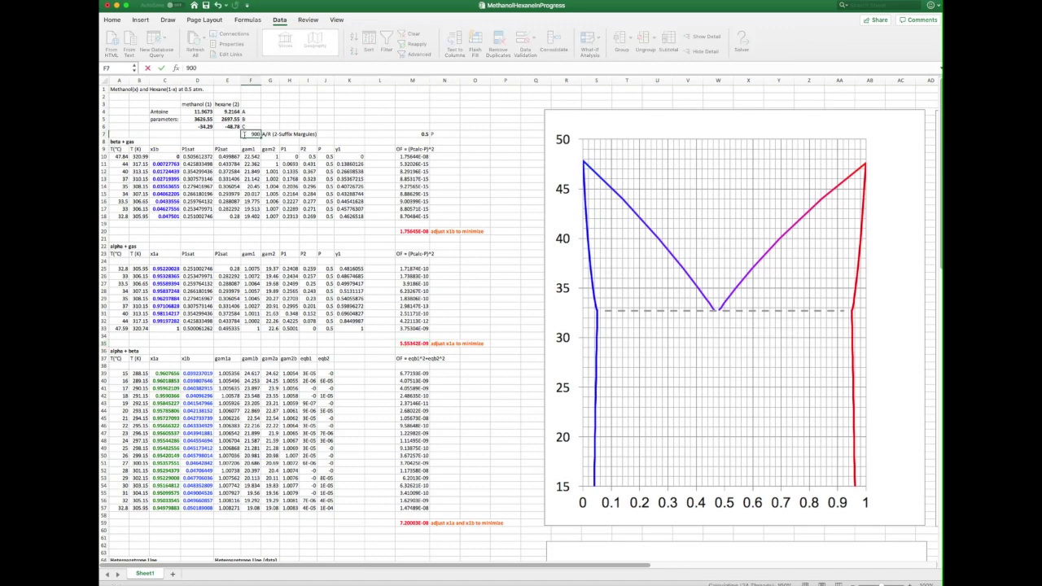
key("Return")
Rerun Solver for the beta + gas (C11:C18) and alpha + gas (C25:C32) fits, keeping the results
left_click(741, 43)
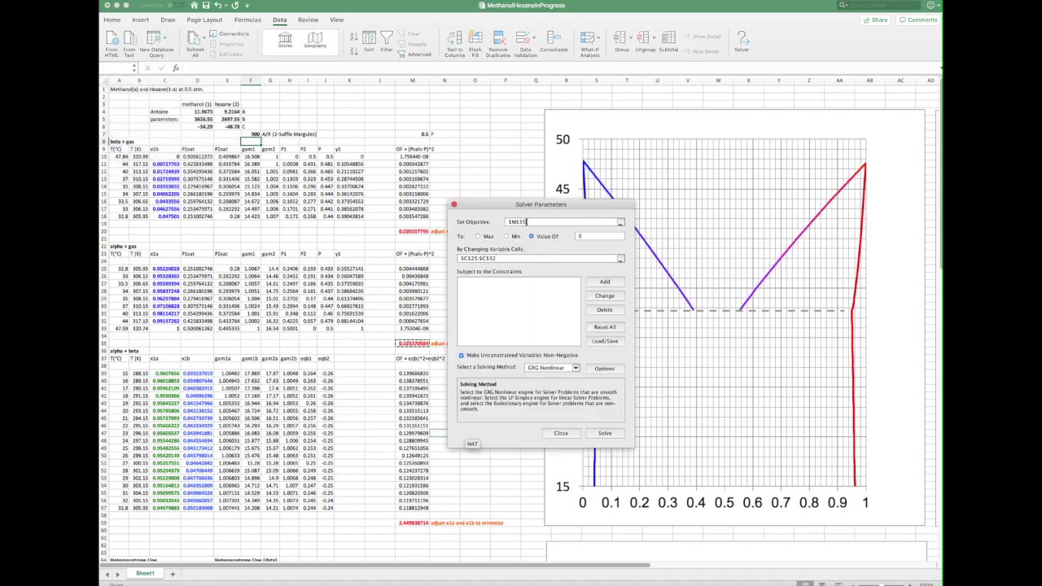
left_click(595, 432)
left_click(595, 363)
left_click(122, 1)
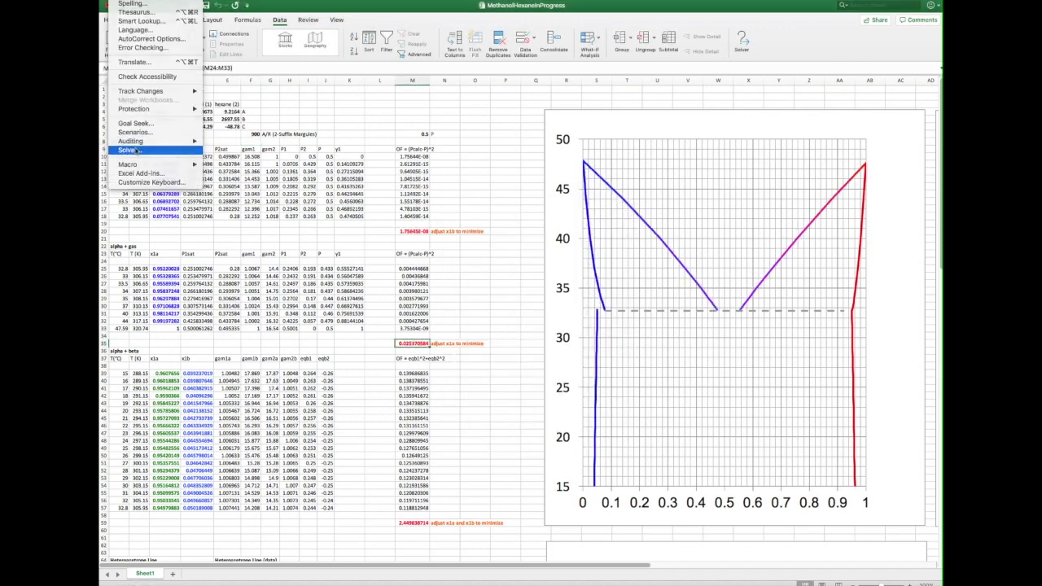
left_click(138, 185)
left_click(595, 432)
left_click(603, 364)
Re-solve the alpha + beta block with objective M59 and variables C39:D57, keeping the solution
left_click(412, 522)
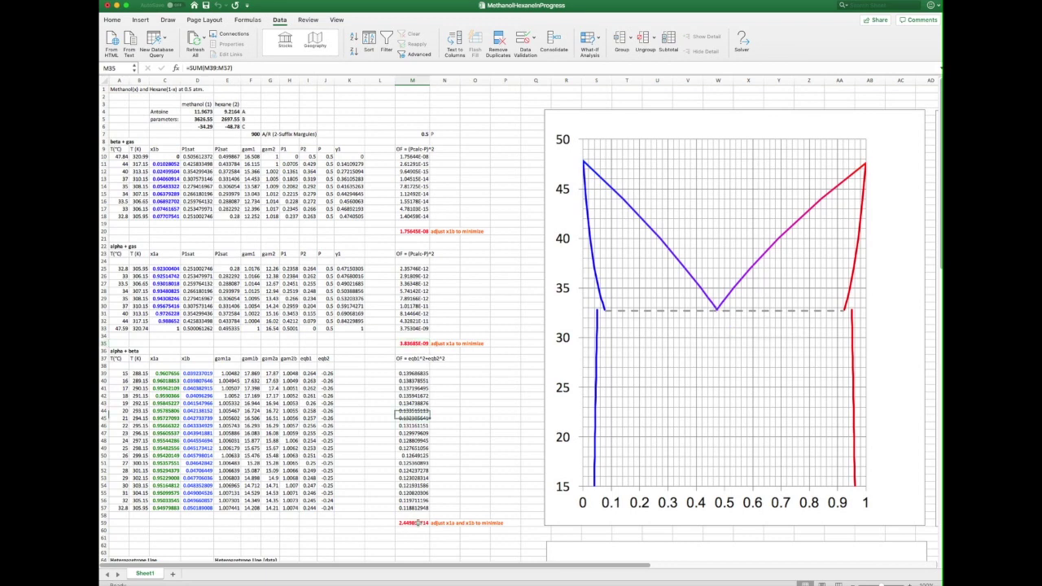
left_click(122, 2)
left_click(139, 186)
left_click(480, 258)
left_click_drag(165, 373, 195, 507)
left_click(595, 432)
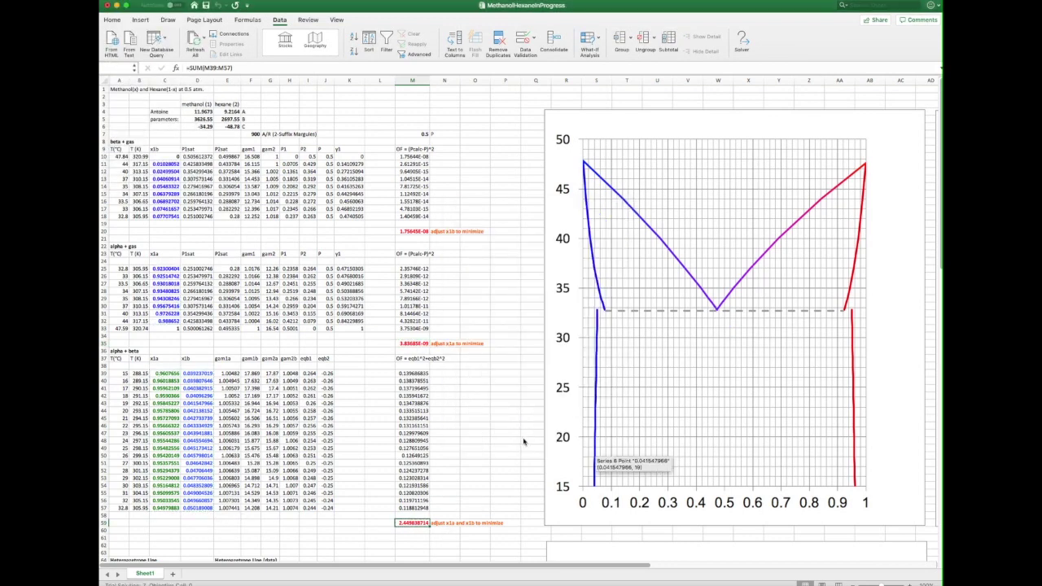
left_click(602, 364)
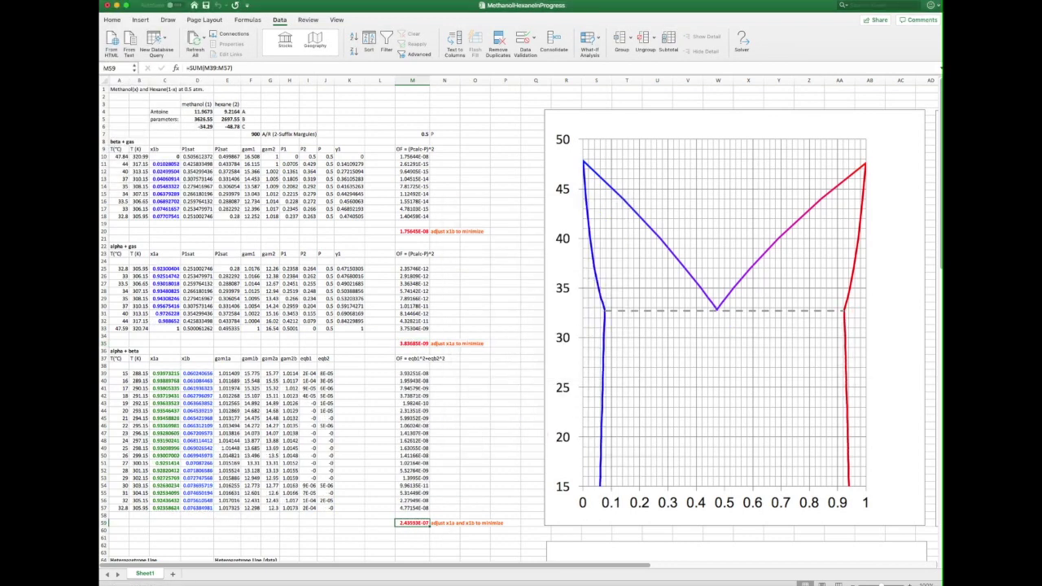